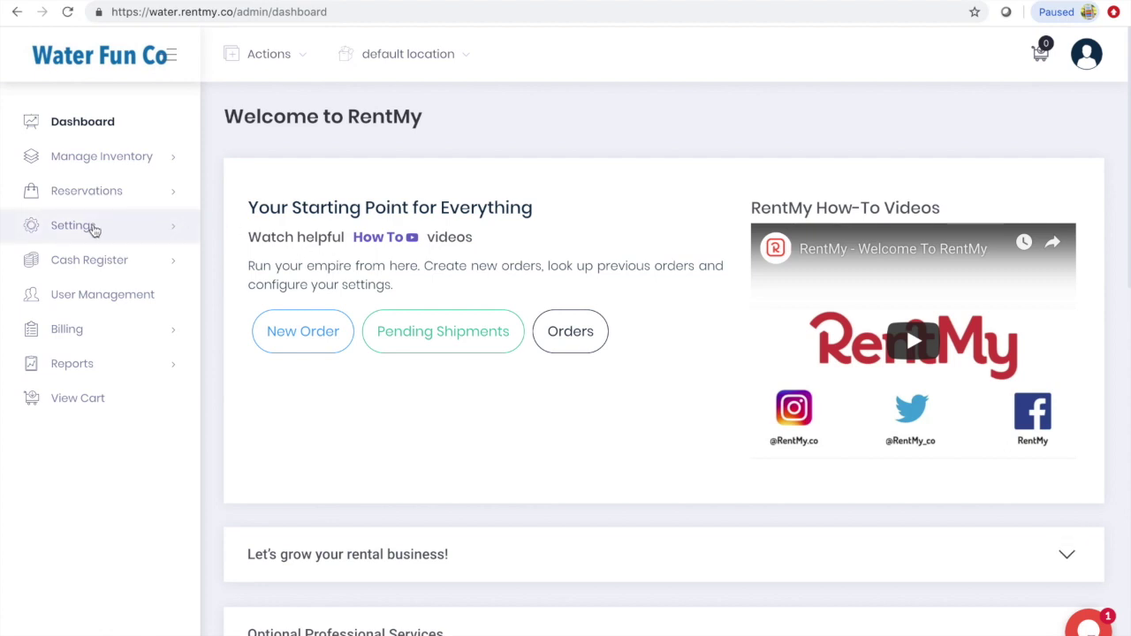
# - Open the Order Receipt page from the Settings menu in the sidebar
pyautogui.click(93, 229)
pyautogui.scroll(-3, 152, 412)
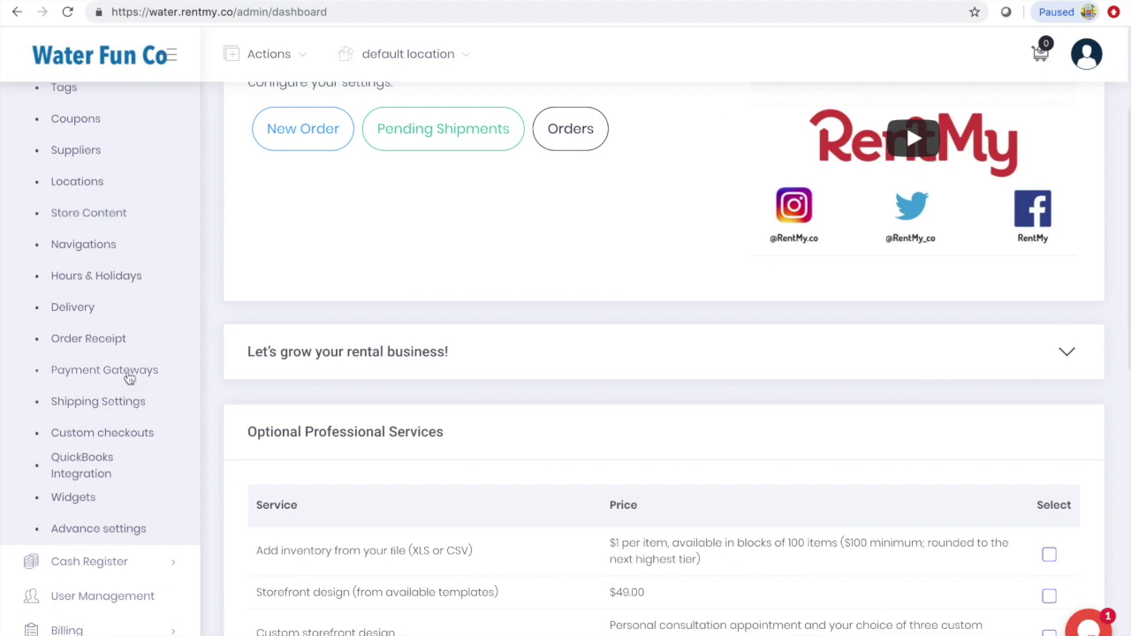
pyautogui.click(115, 345)
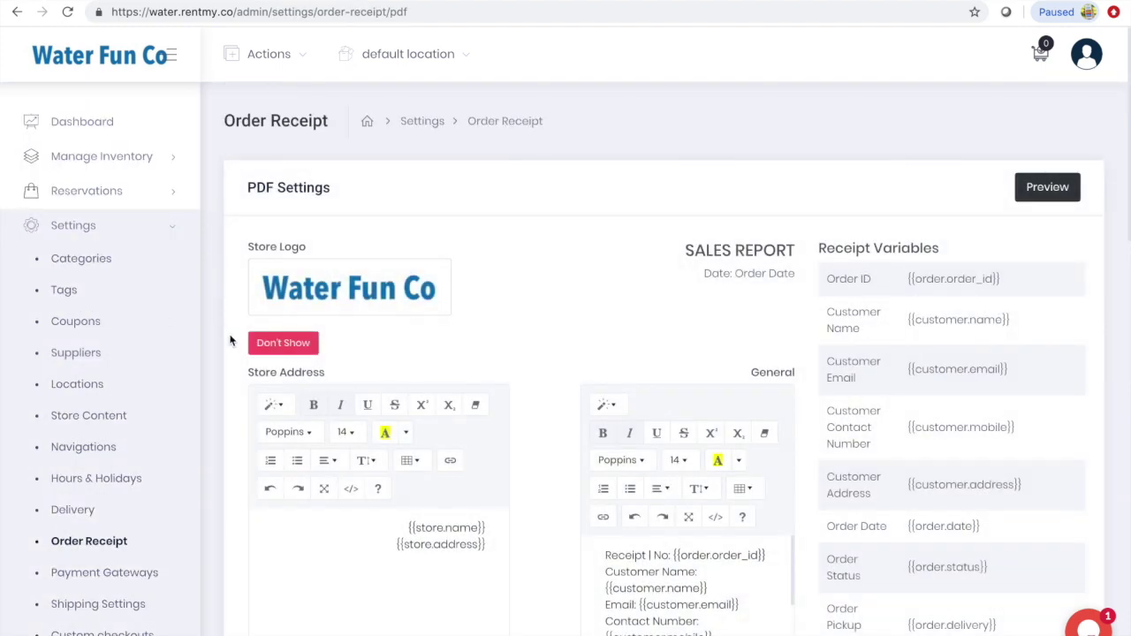
# - Scroll through the Order Receipt PDF settings to review the available receipt variables
pyautogui.scroll(-1, 230, 341)
pyautogui.scroll(-2, 230, 341)
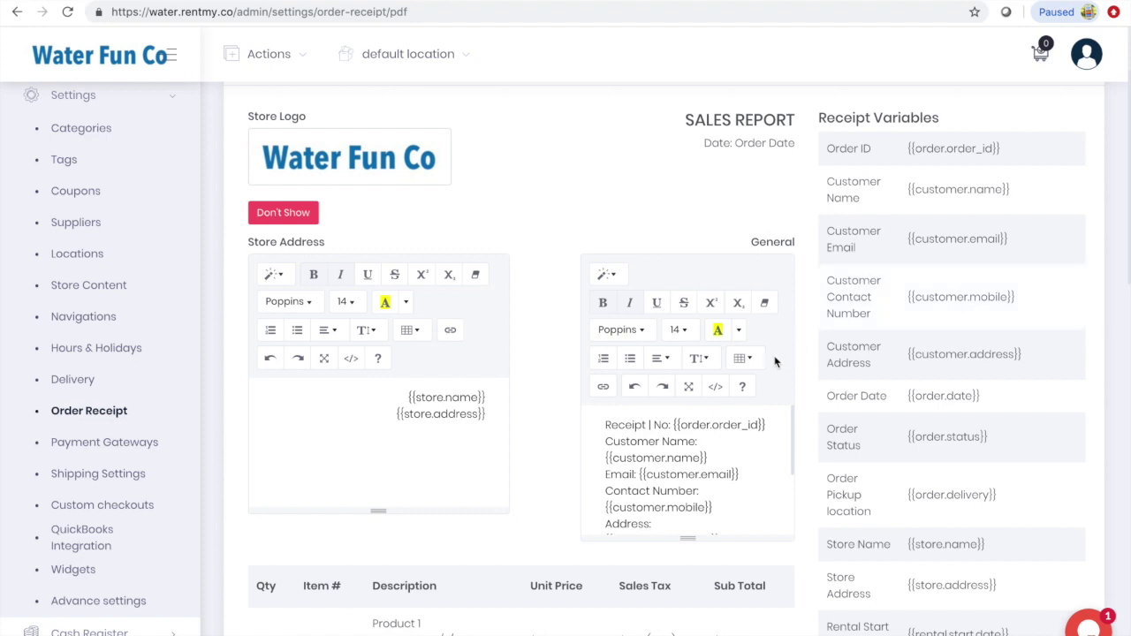
pyautogui.scroll(-3, 800, 380)
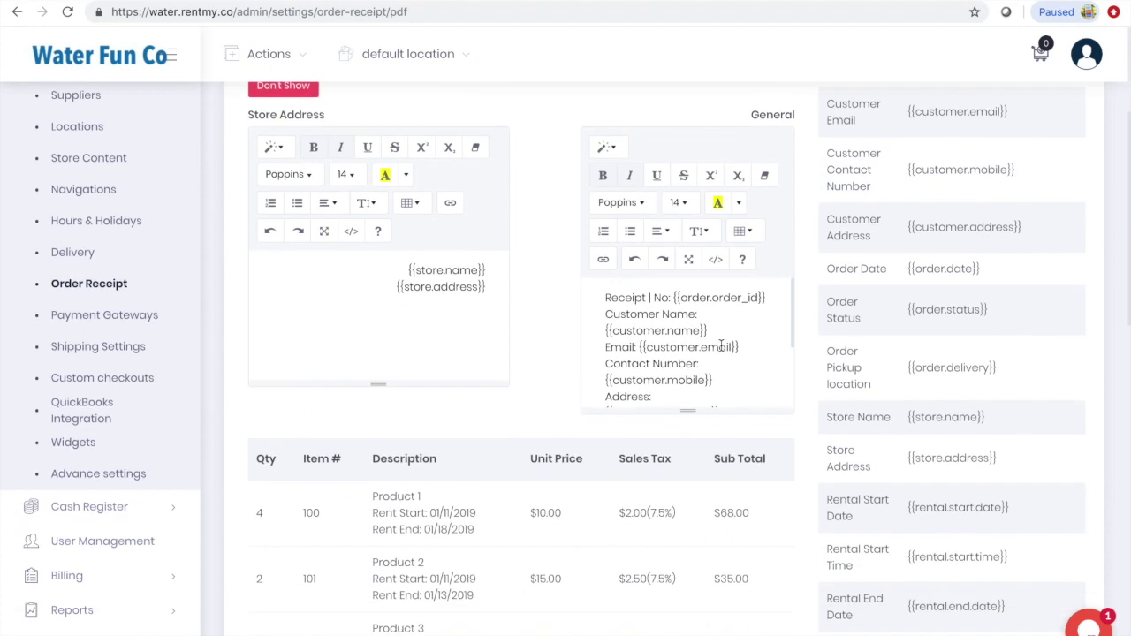
pyautogui.scroll(-1, 721, 345)
pyautogui.scroll(-4, 721, 346)
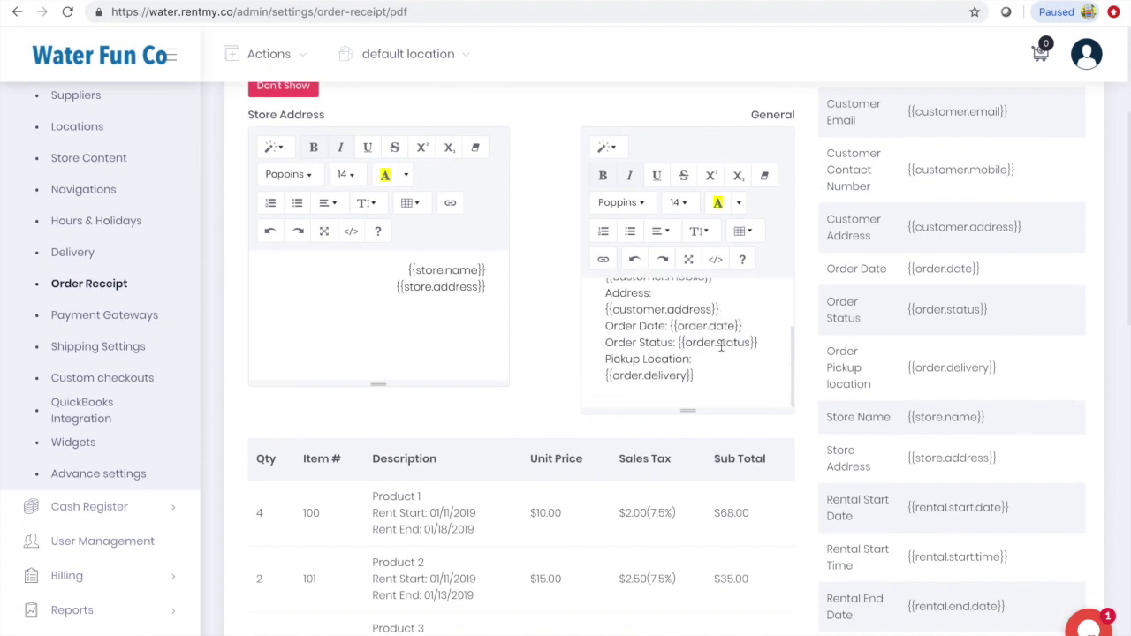
pyautogui.scroll(-10, 805, 368)
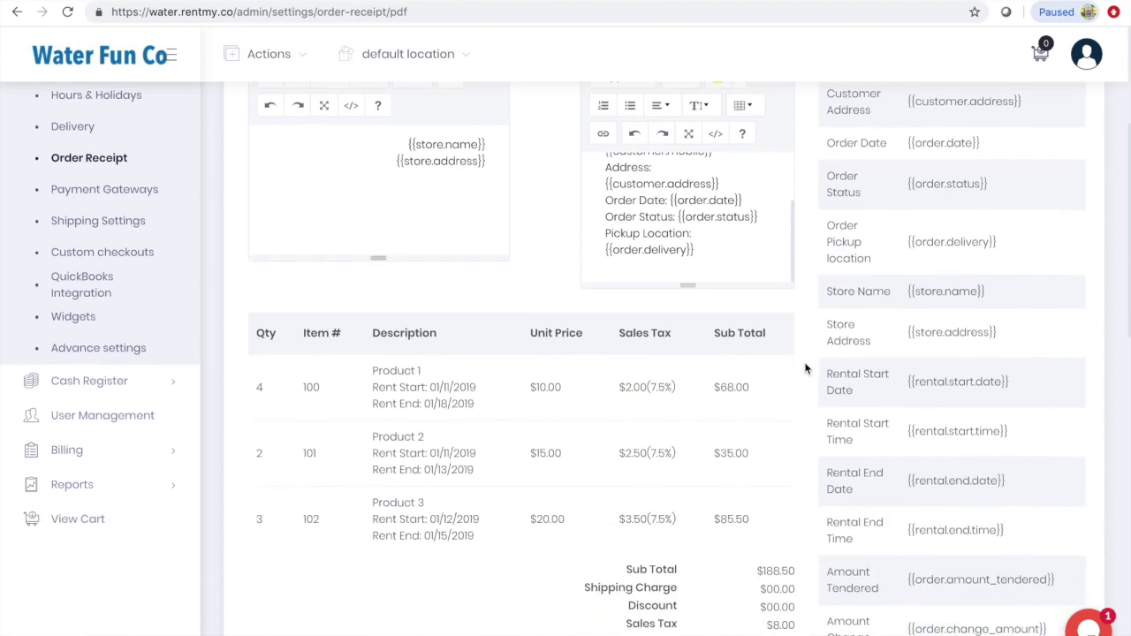
pyautogui.scroll(-6, 805, 368)
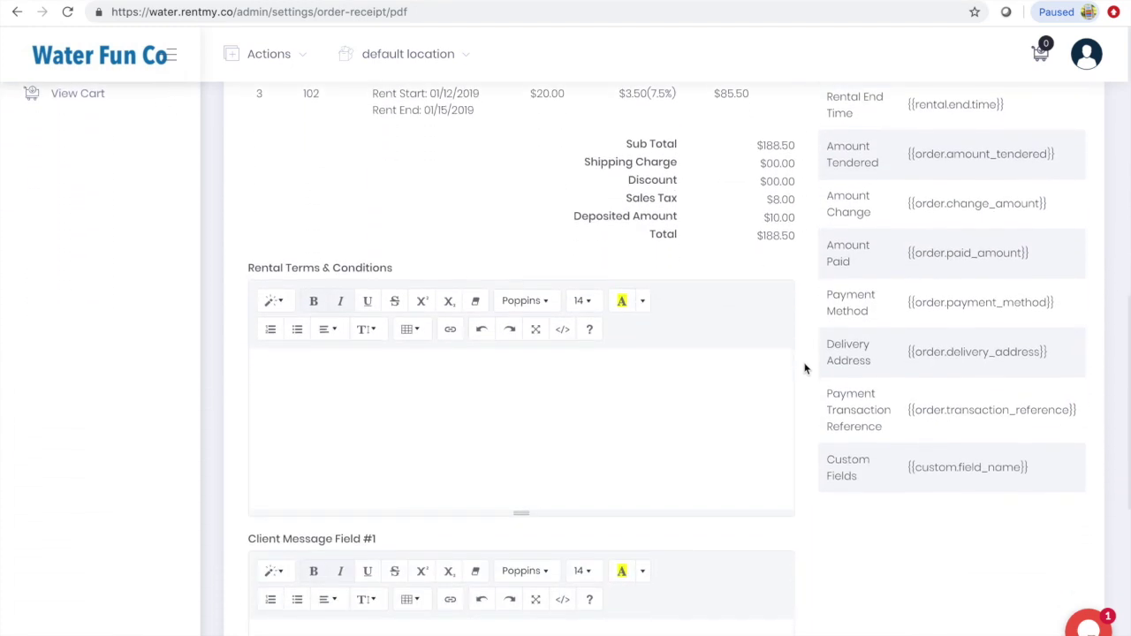
pyautogui.scroll(-3, 805, 368)
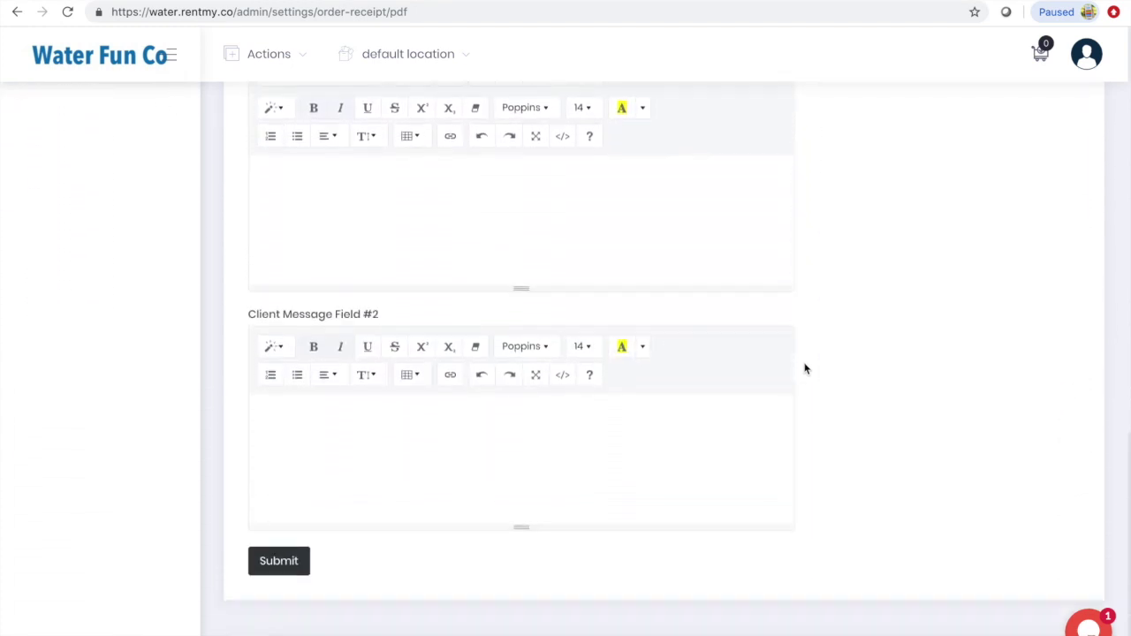
pyautogui.scroll(20, 805, 368)
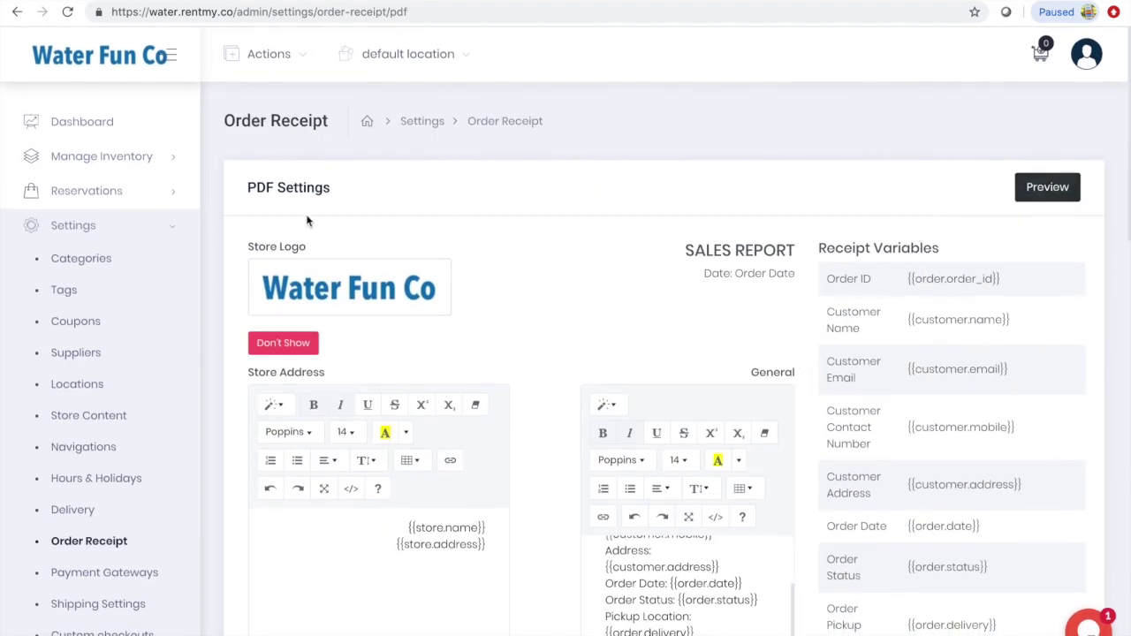
# - Go to Settings > Custom checkouts and start a new custom checkout field
pyautogui.click(88, 228)
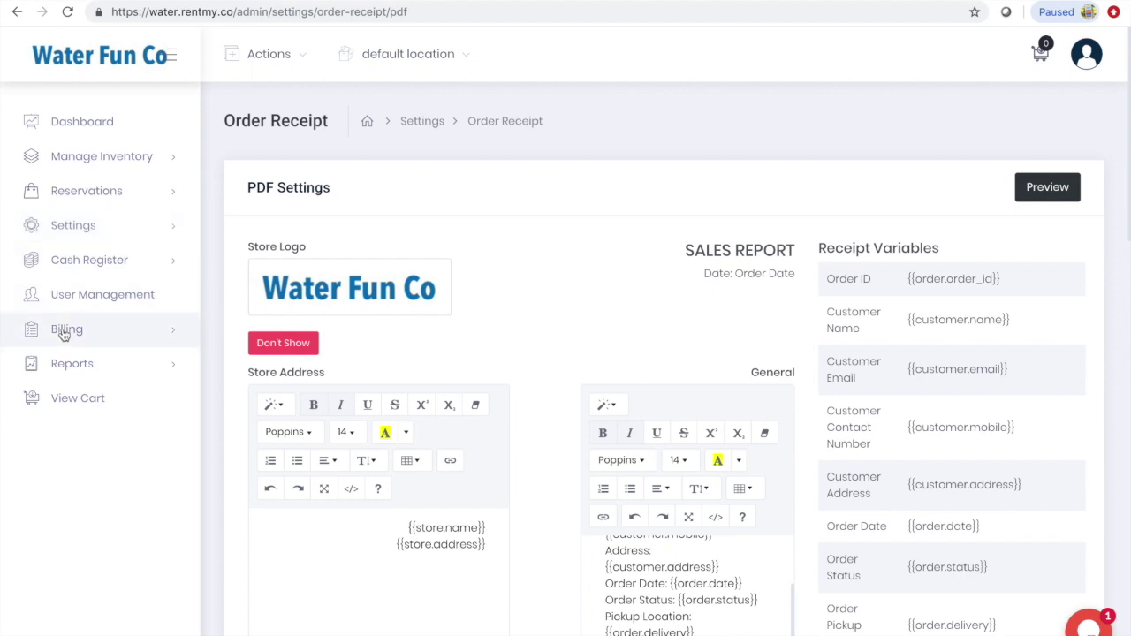
pyautogui.click(74, 226)
pyautogui.scroll(-2, 119, 424)
pyautogui.scroll(-2, 119, 424)
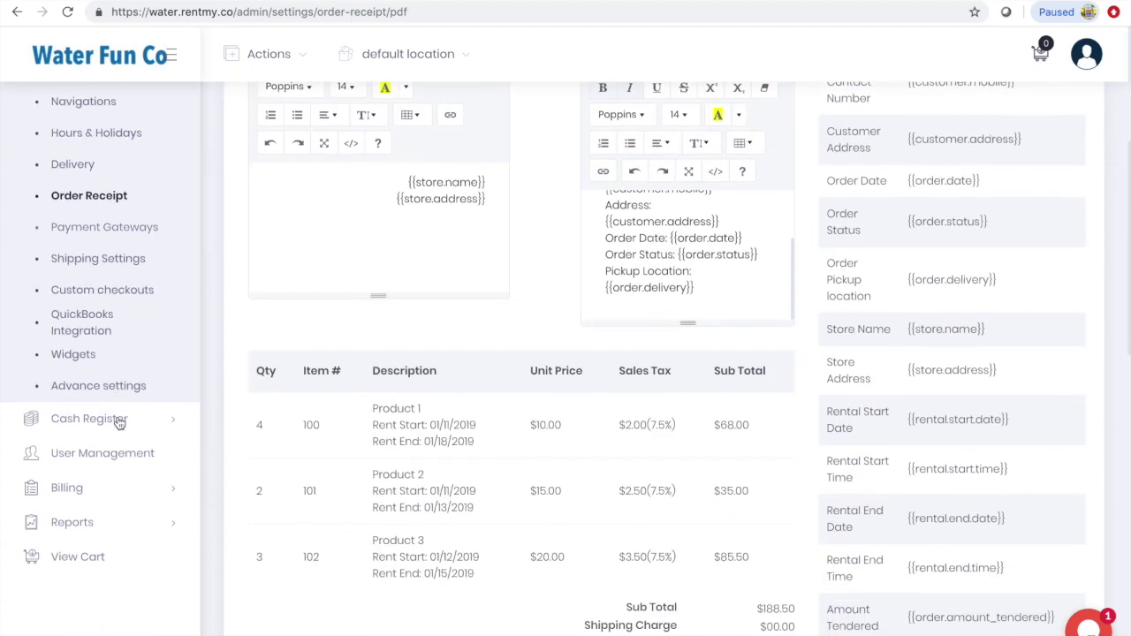
pyautogui.click(98, 295)
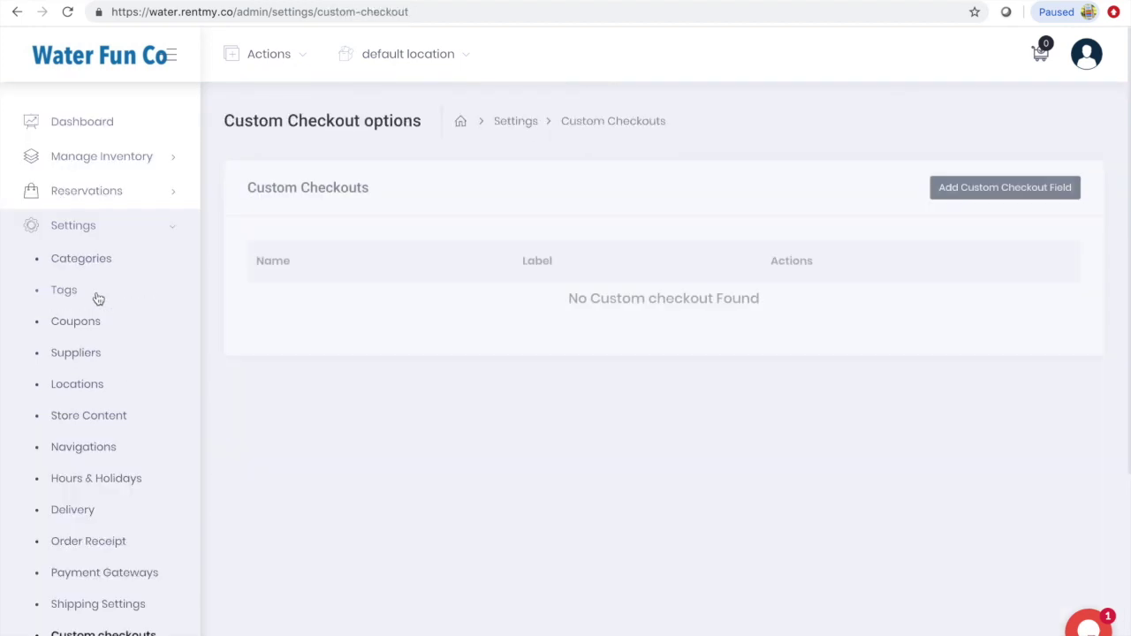
pyautogui.click(983, 188)
# - Name the field 'ReferredBy' with the label 'How did you hear about us?'
pyautogui.click(502, 174)
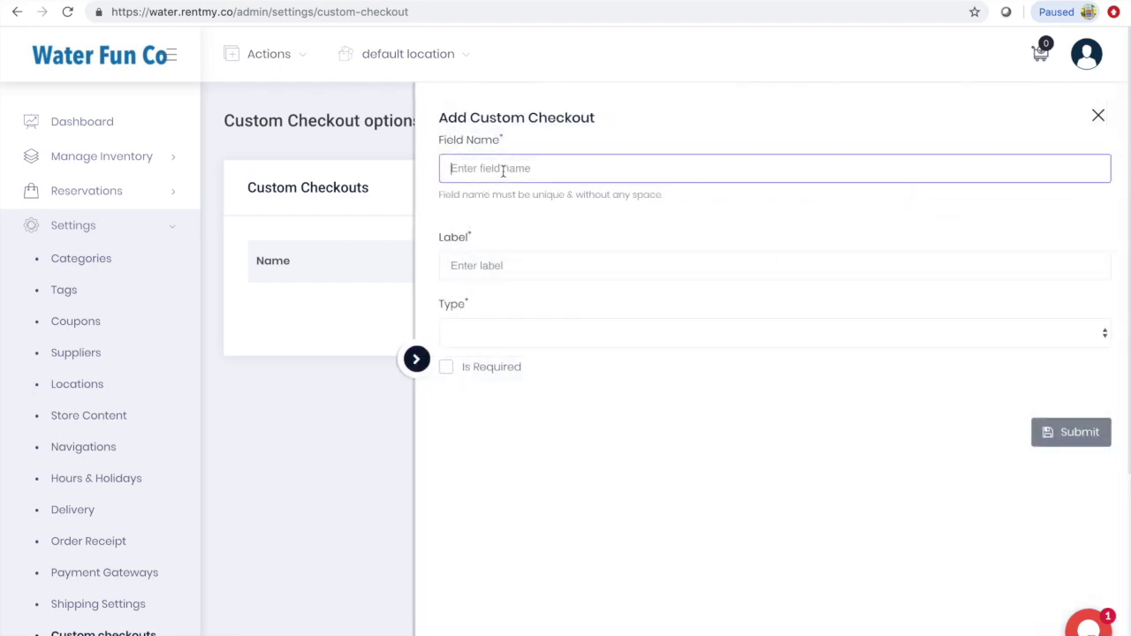
pyautogui.write('RE')
pyautogui.press('BackSpace')
pyautogui.press('BackSpace')
pyautogui.write('Re')
pyautogui.click(774, 265)
pyautogui.write('How did you')
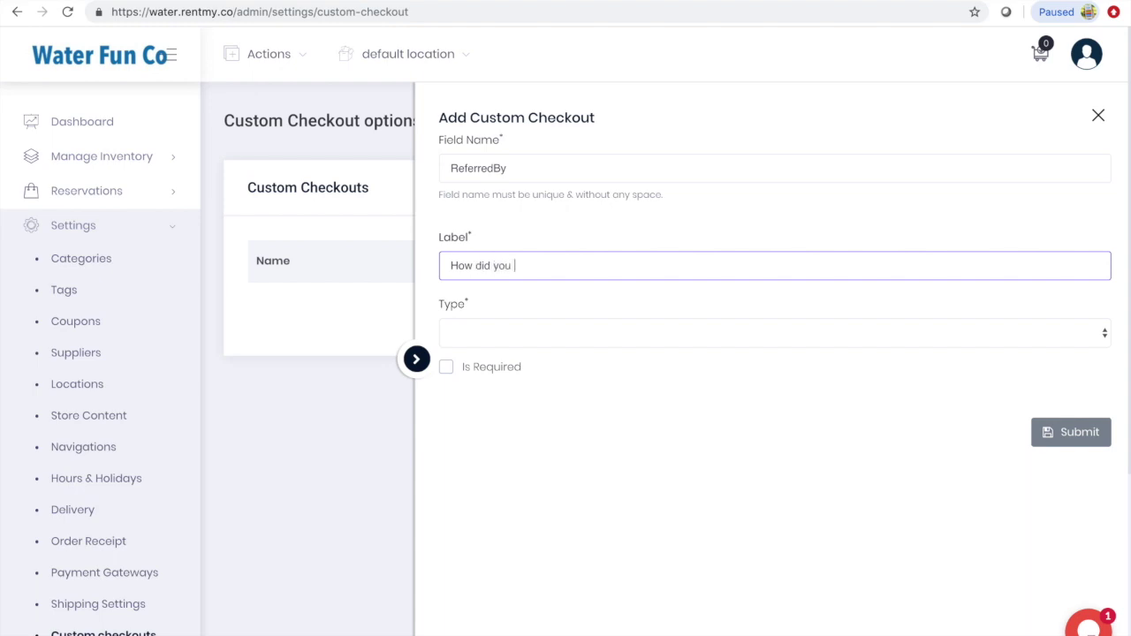
pyautogui.write(' hear about us?')
# - Make it a required Selectbox offering Facebook, Google, TV and Radio, and submit the field
pyautogui.click(526, 334)
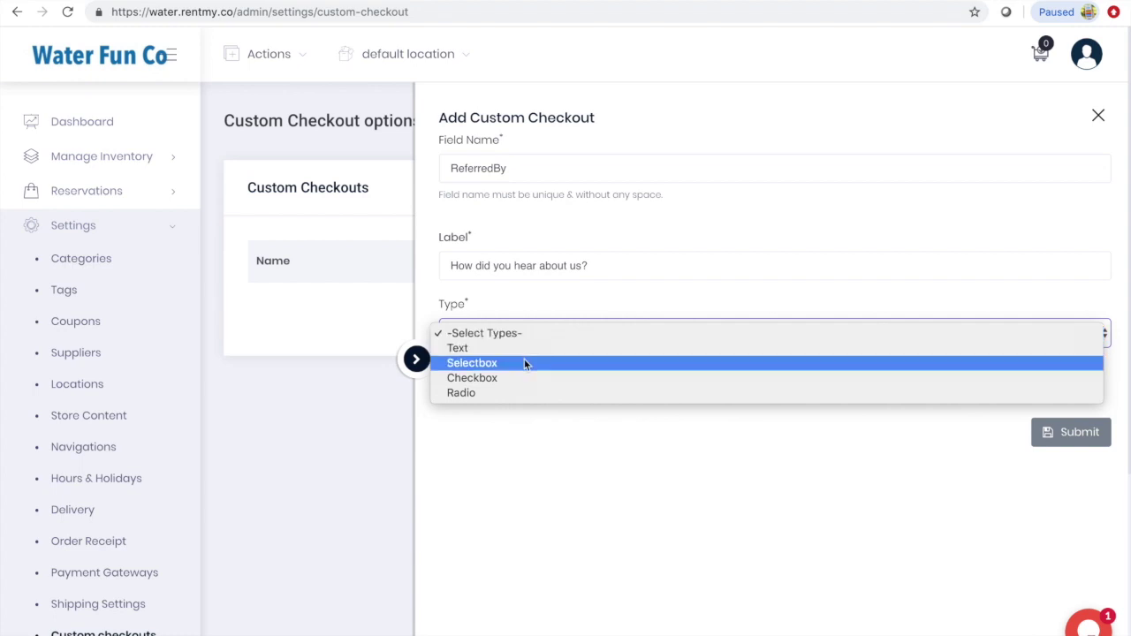
pyautogui.click(524, 363)
pyautogui.click(507, 398)
pyautogui.write('Facebo')
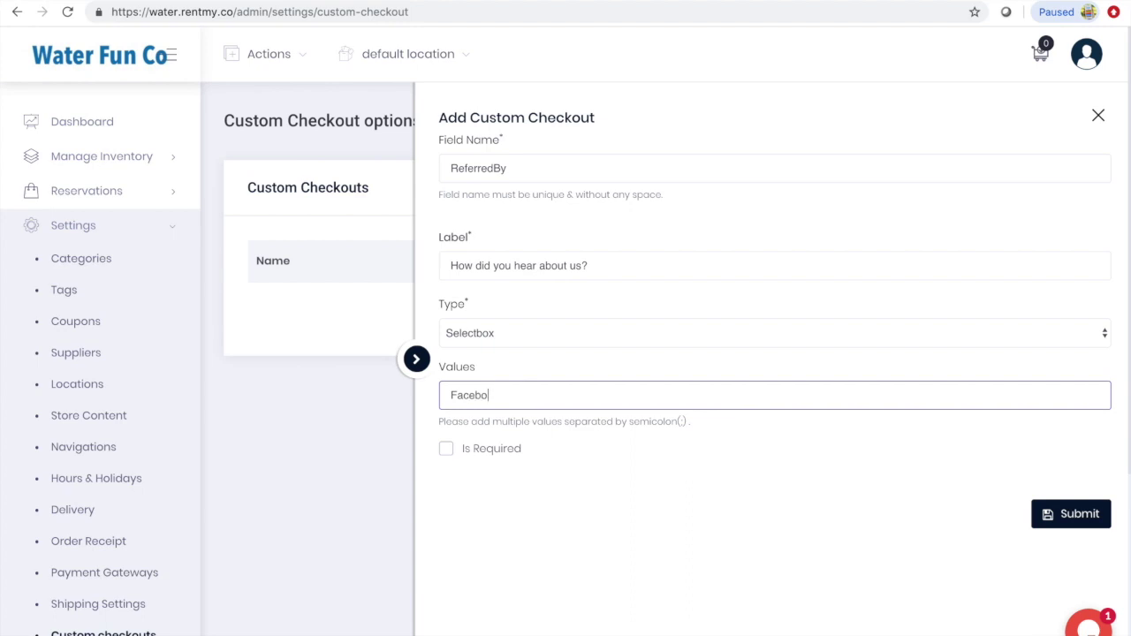
pyautogui.write('ok; Google; TV; Radio')
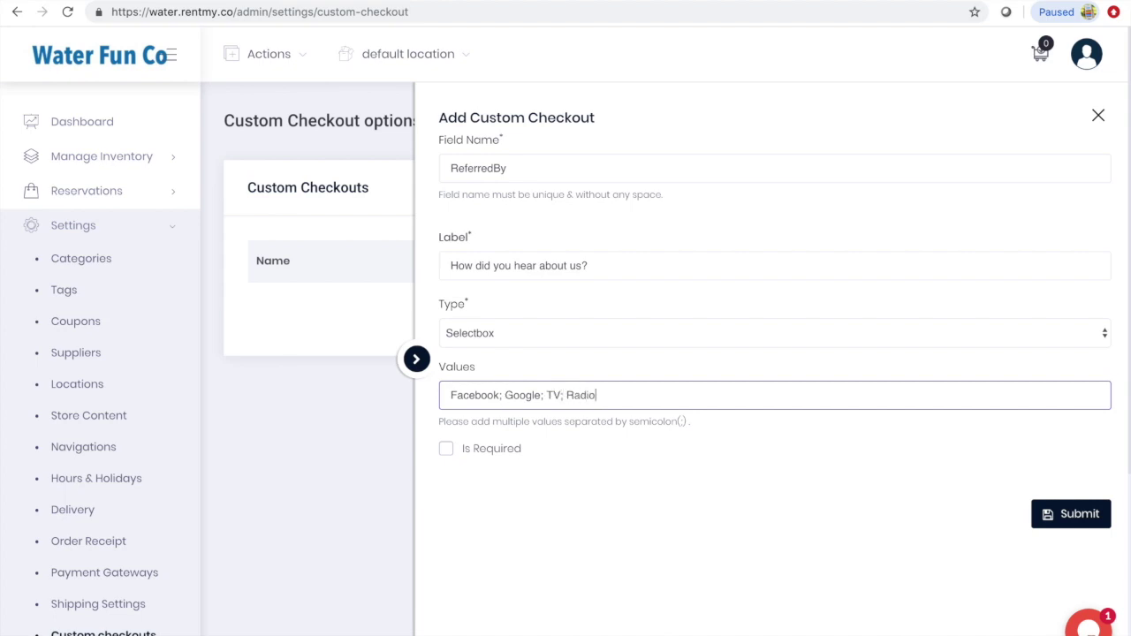
pyautogui.click(447, 449)
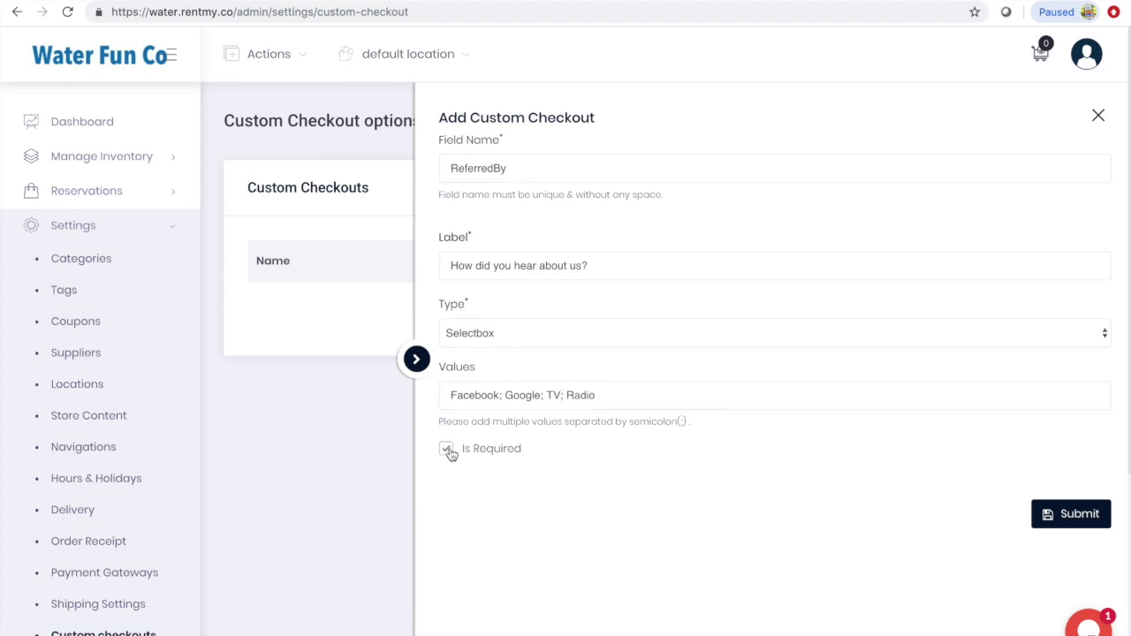
pyautogui.click(1080, 523)
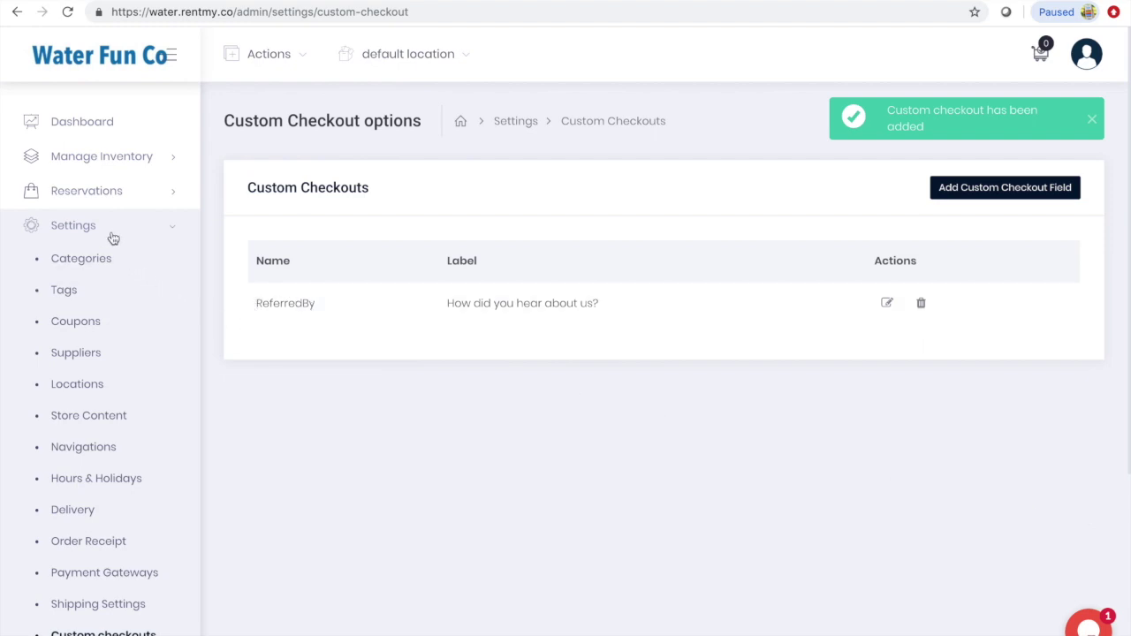
pyautogui.scroll(-1, 139, 378)
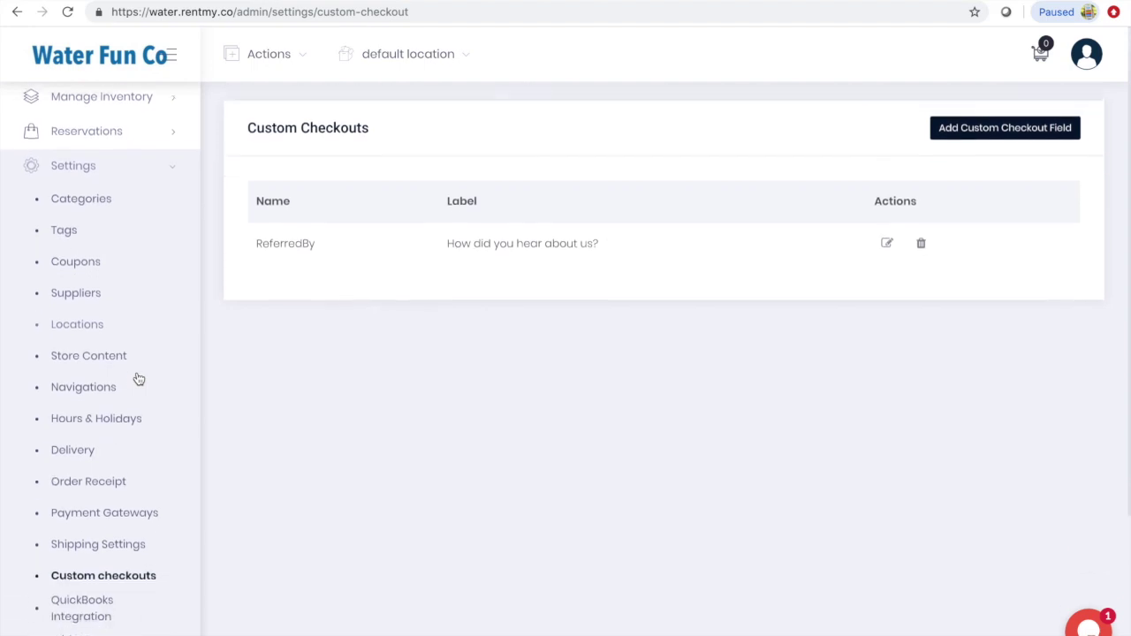
pyautogui.click(97, 480)
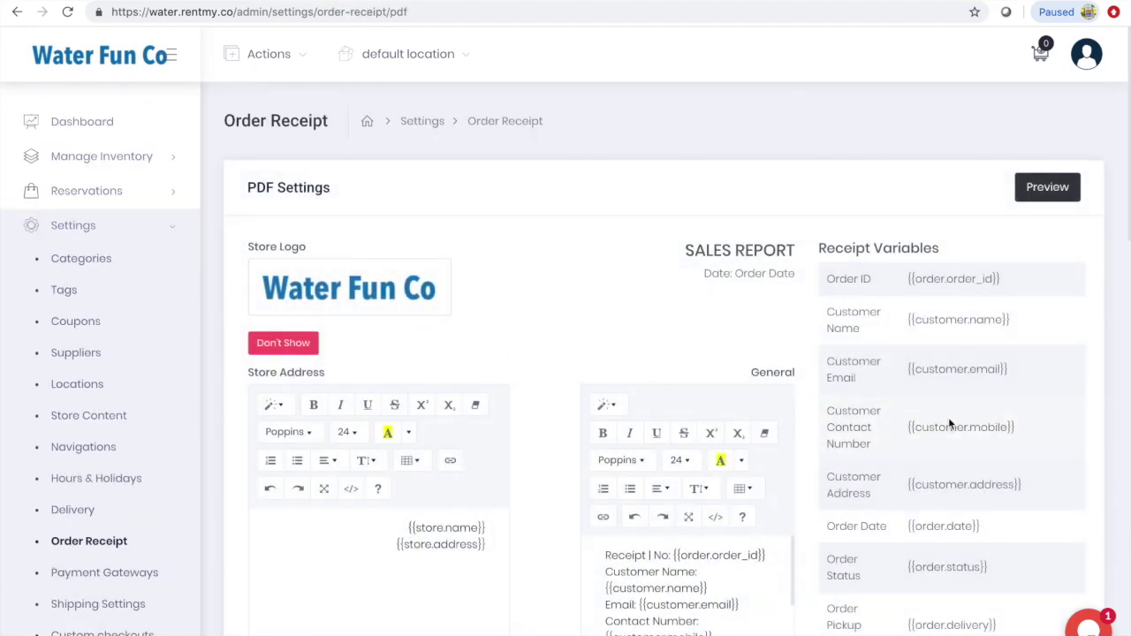
# - Locate the Custom Fields receipt variable, then place the cursor in the Store Address block
pyautogui.scroll(-3, 1000, 495)
pyautogui.scroll(-10, 999, 502)
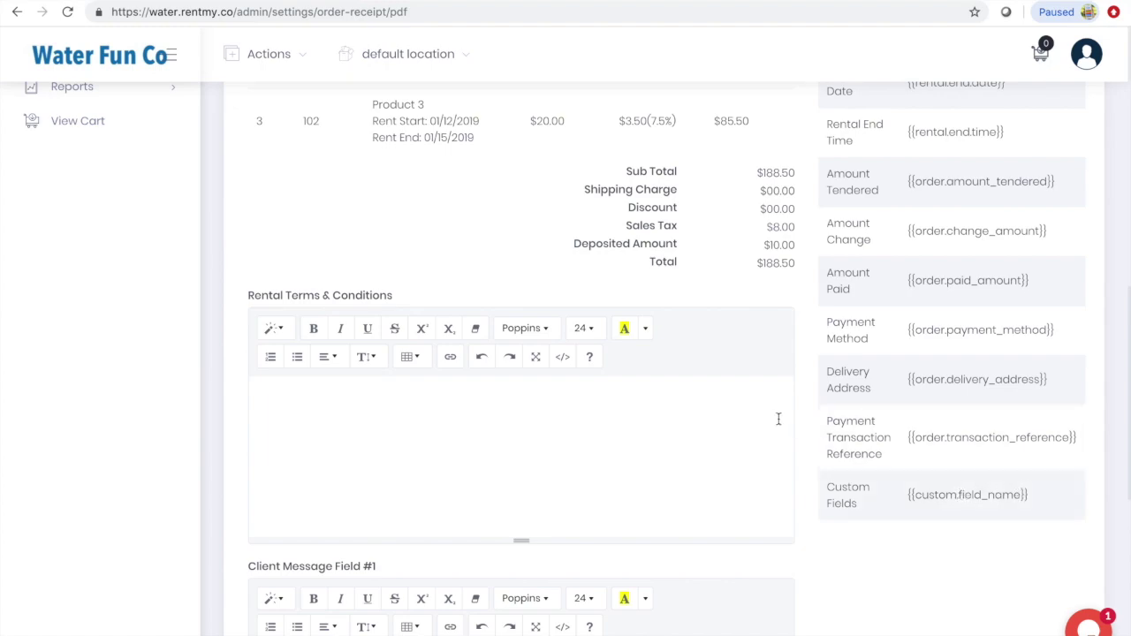
pyautogui.scroll(10, 778, 419)
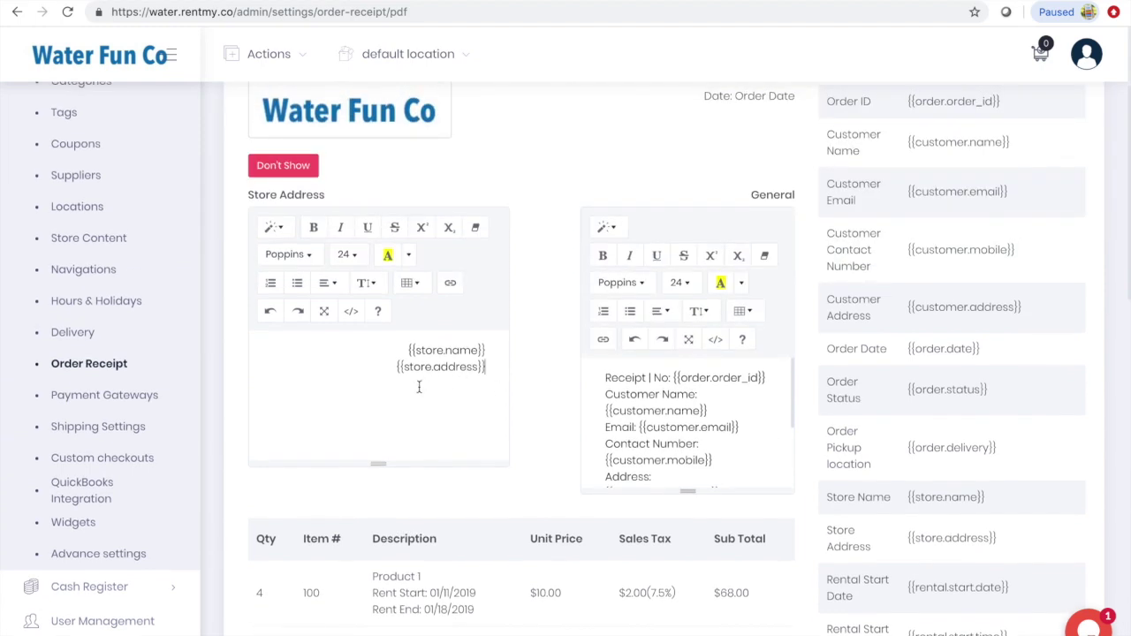
pyautogui.click(419, 386)
# - Add 'How Did You Hear About Us? {{custom.ReferredBy}}' to the Store Address block and save
pyautogui.write('How Did You Hea')
pyautogui.press('BackSpace')
pyautogui.press('BackSpace')
pyautogui.write('E')
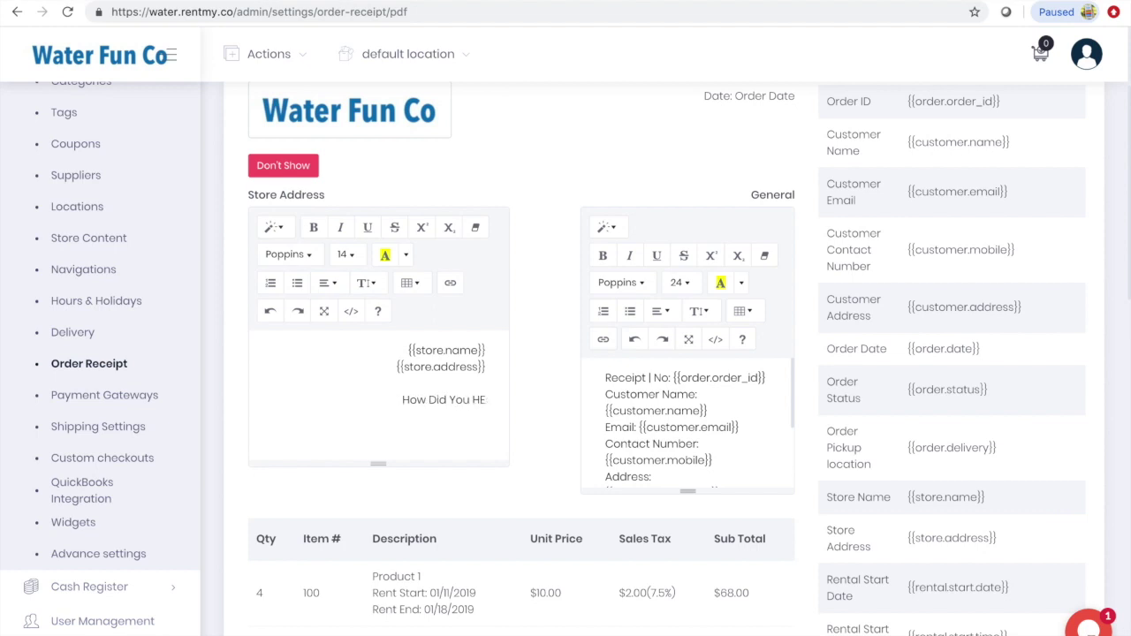
pyautogui.press('BackSpace')
pyautogui.write('ear Ab')
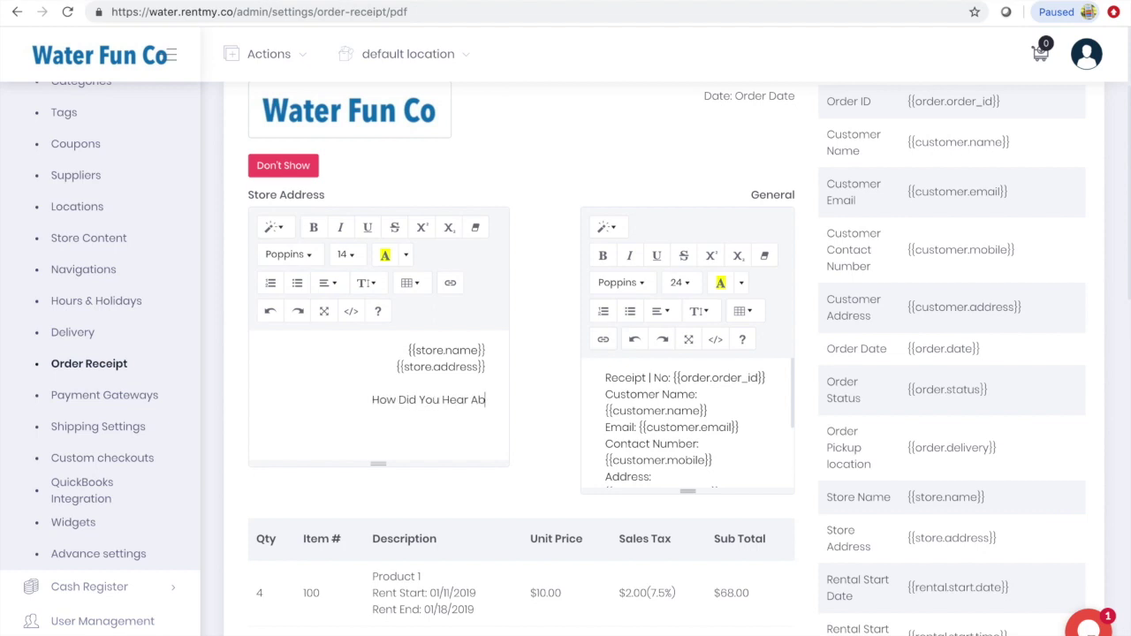
pyautogui.write('out Us')
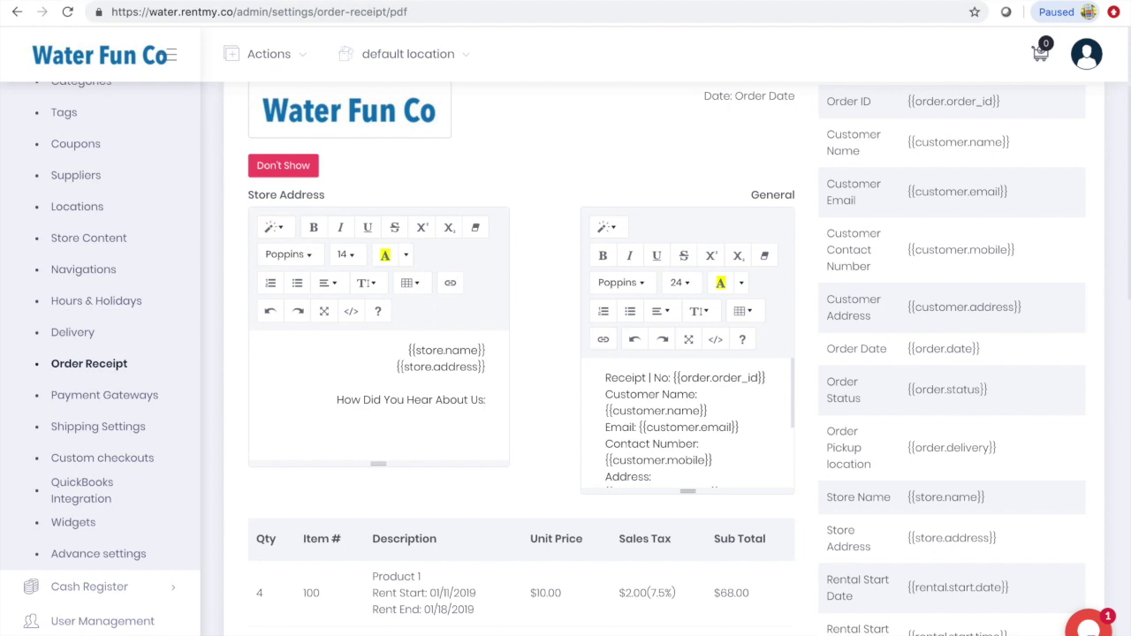
pyautogui.write('?')
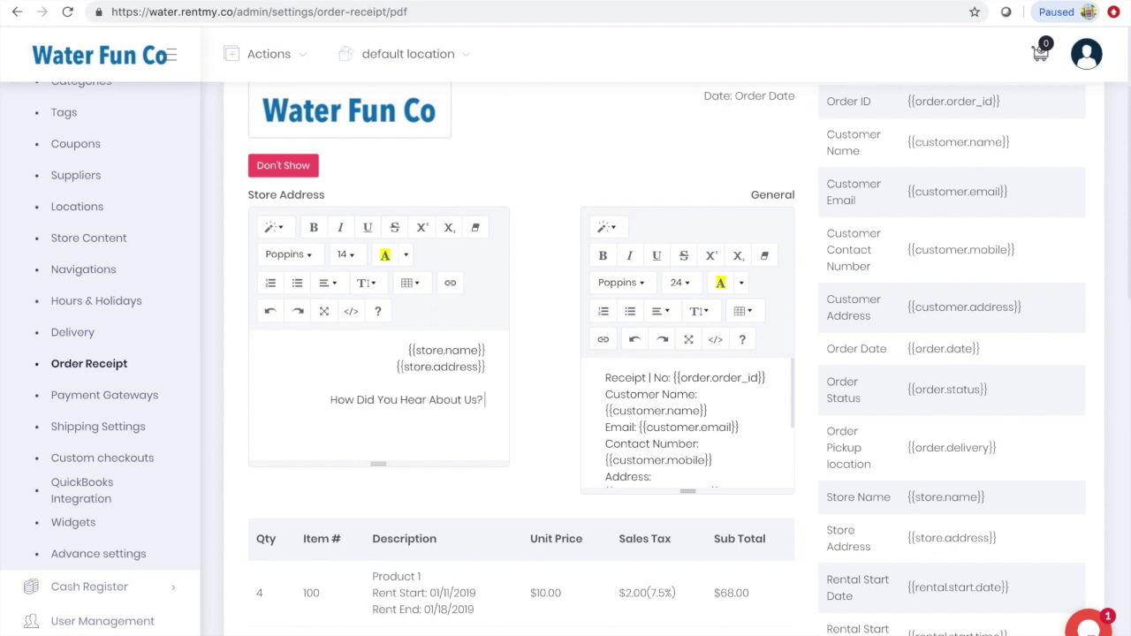
pyautogui.write(' {{')
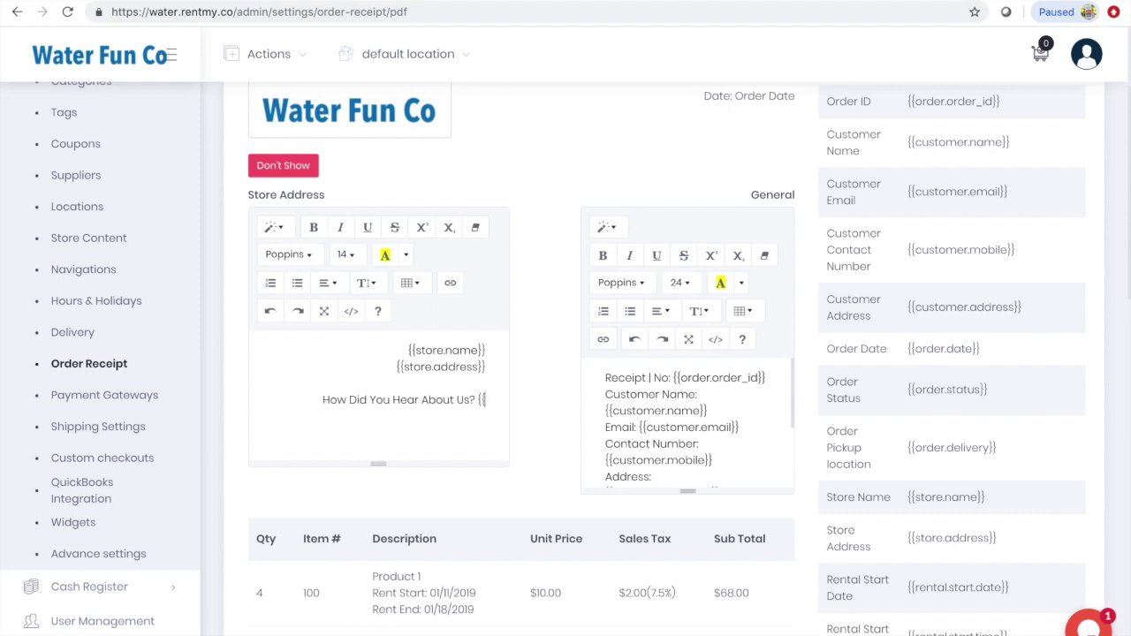
pyautogui.write('custom')
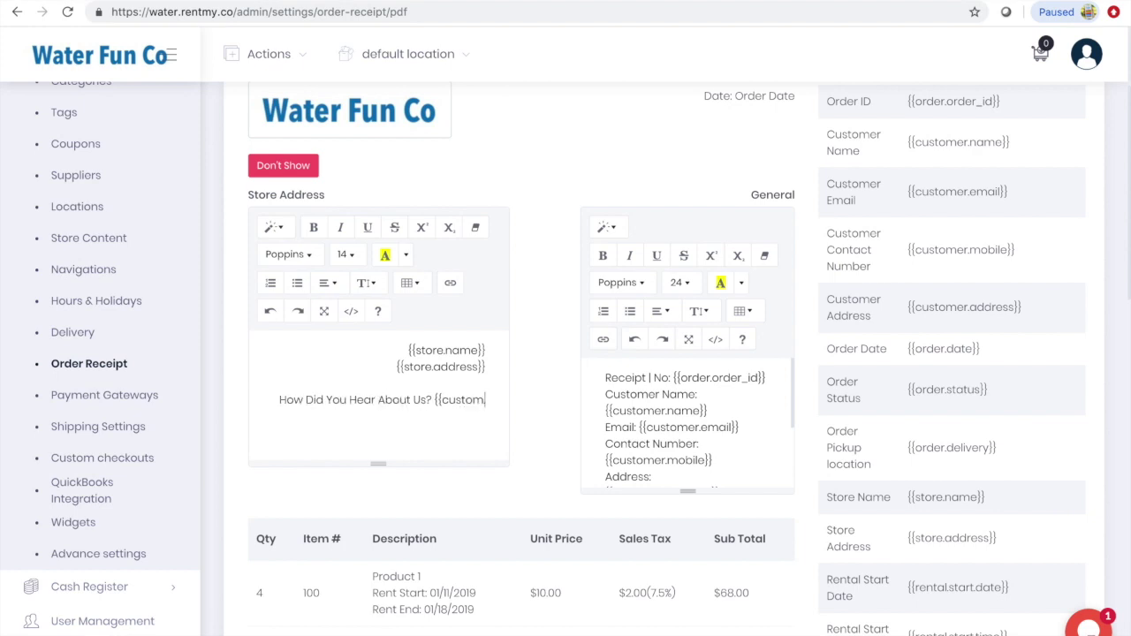
pyautogui.write('.Referred')
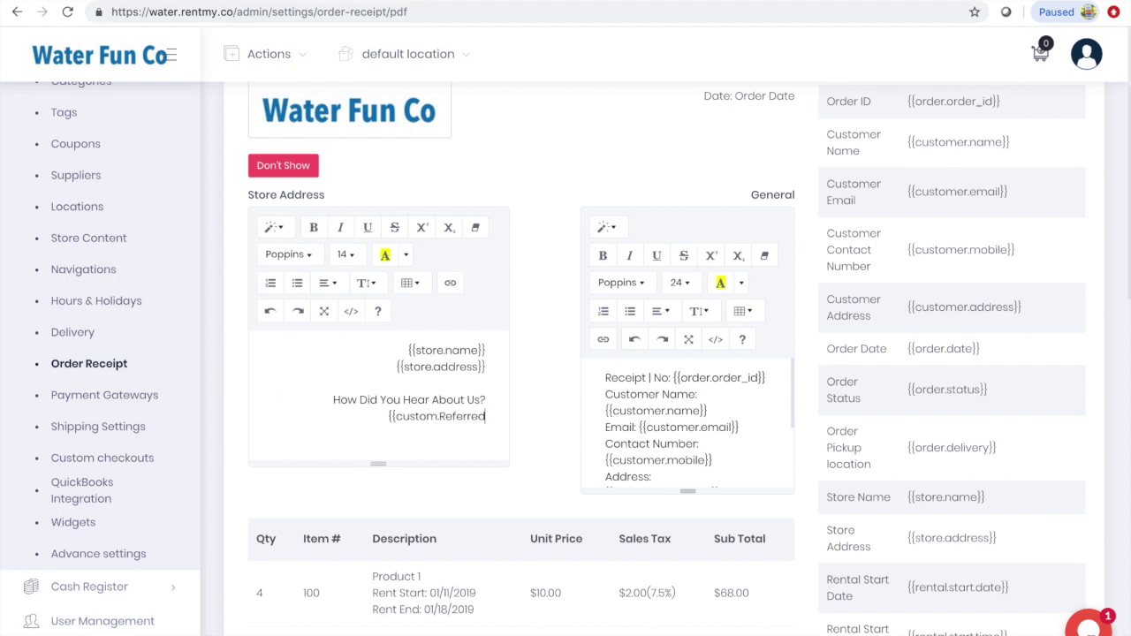
pyautogui.write('by')
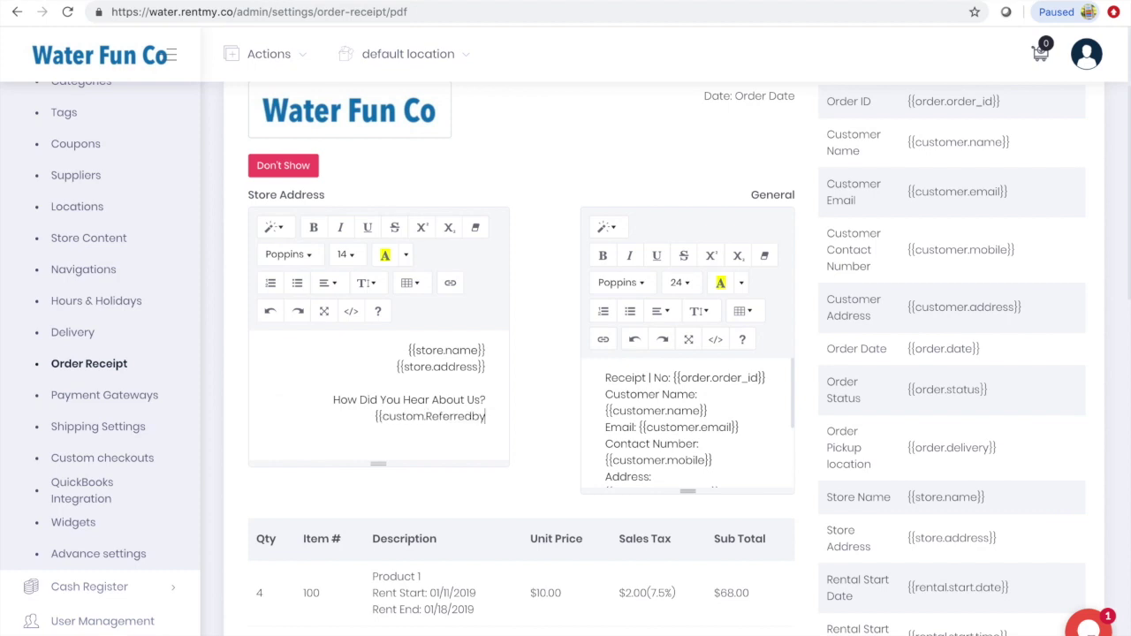
pyautogui.write('}}')
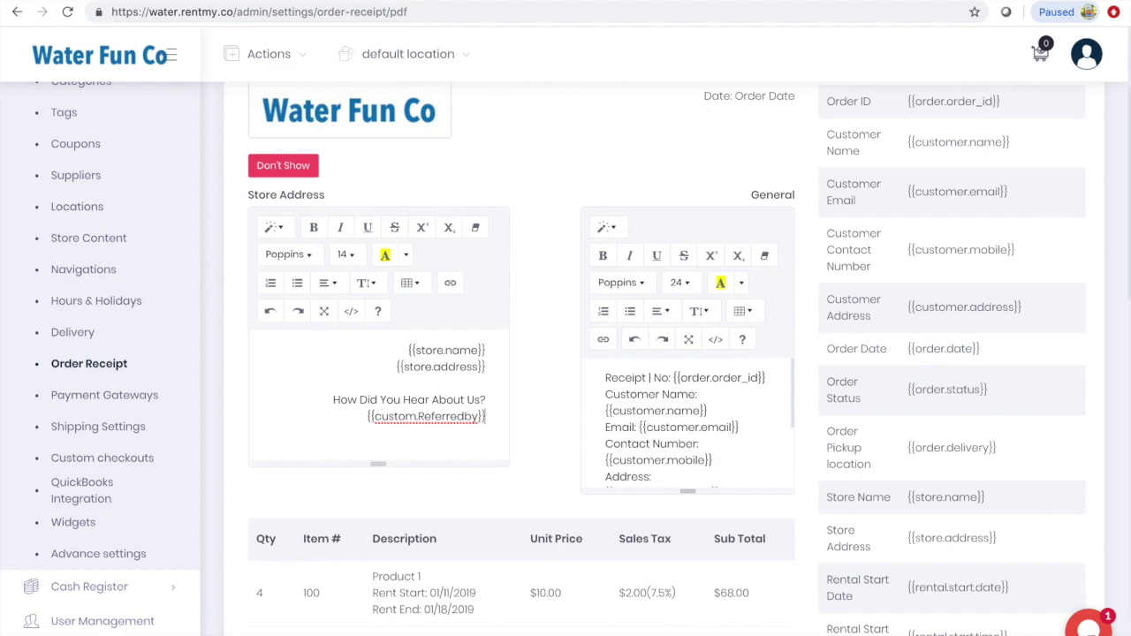
pyautogui.scroll(-12, 530, 433)
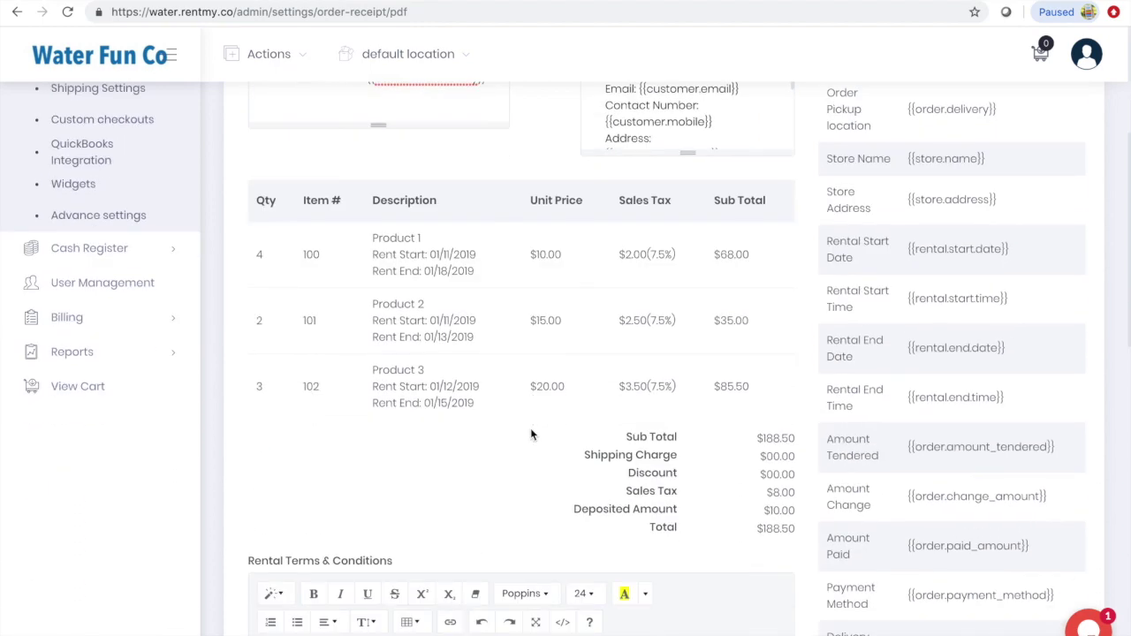
pyautogui.scroll(-1, 531, 435)
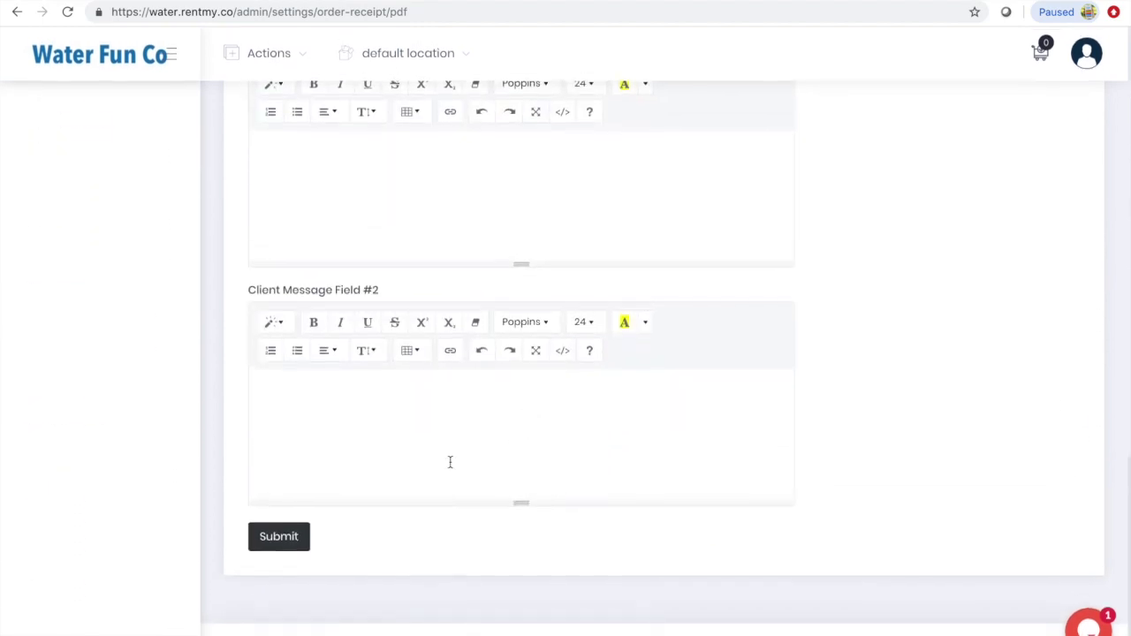
pyautogui.click(281, 541)
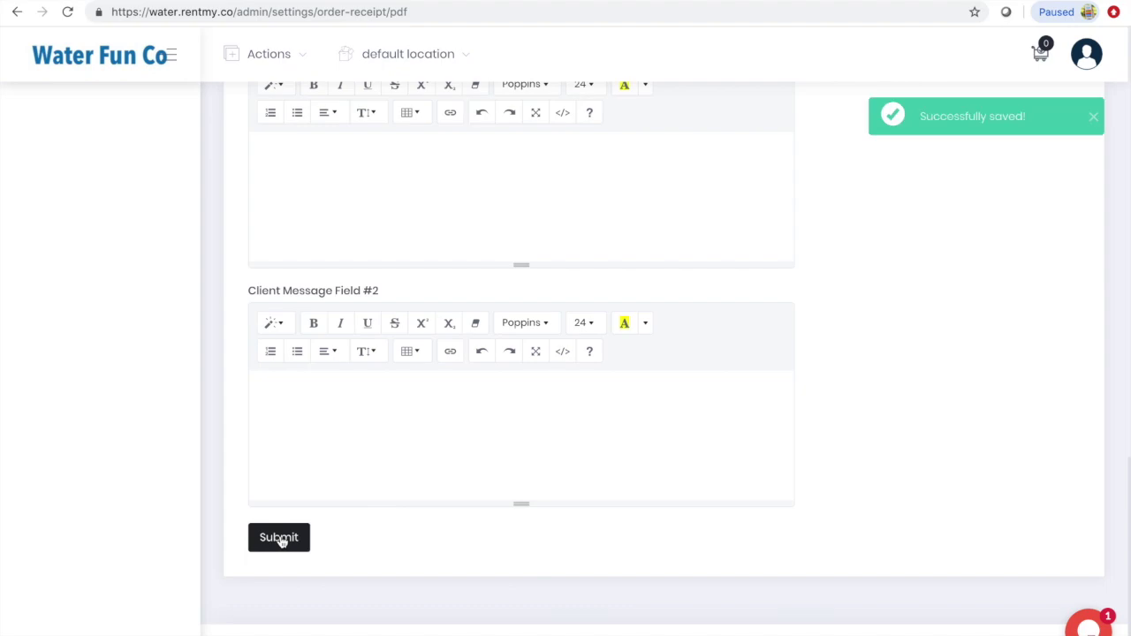
pyautogui.scroll(13, 283, 419)
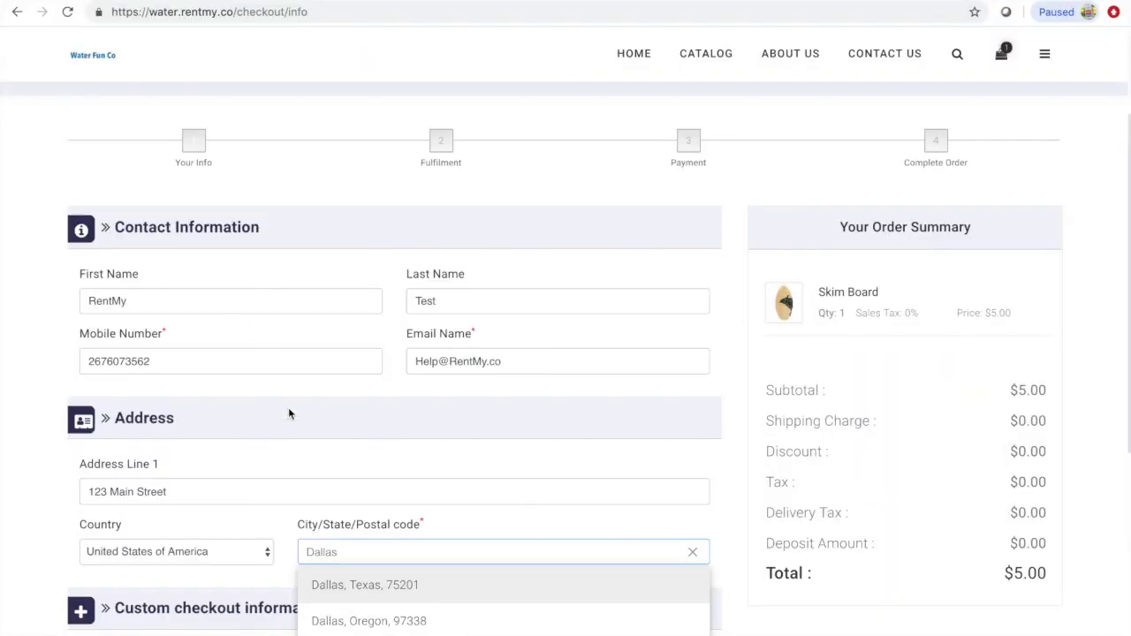
# - Check out with city Dallas, Texas, 75201, Facebook as the referral answer, and terms accepted
pyautogui.click(354, 585)
pyautogui.scroll(-3, 354, 587)
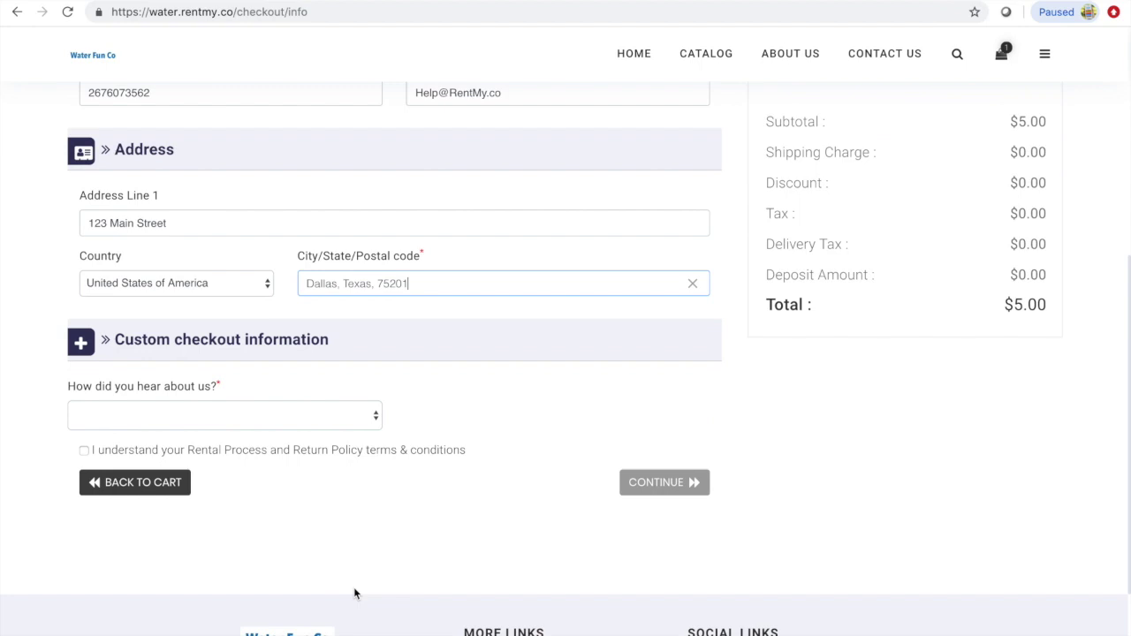
pyautogui.click(181, 415)
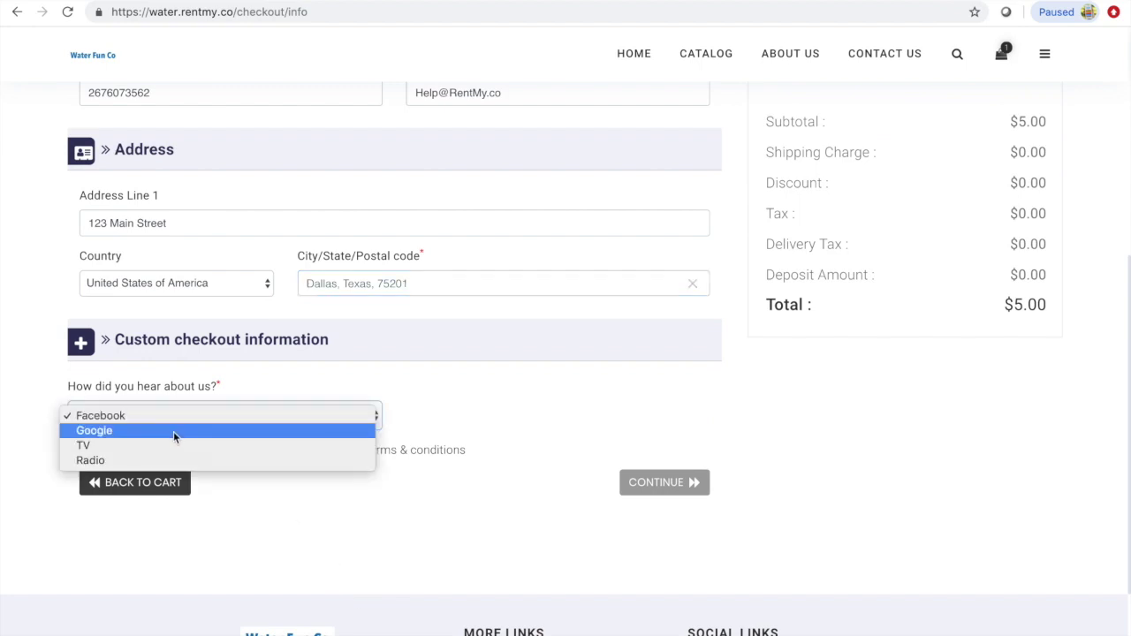
pyautogui.click(173, 416)
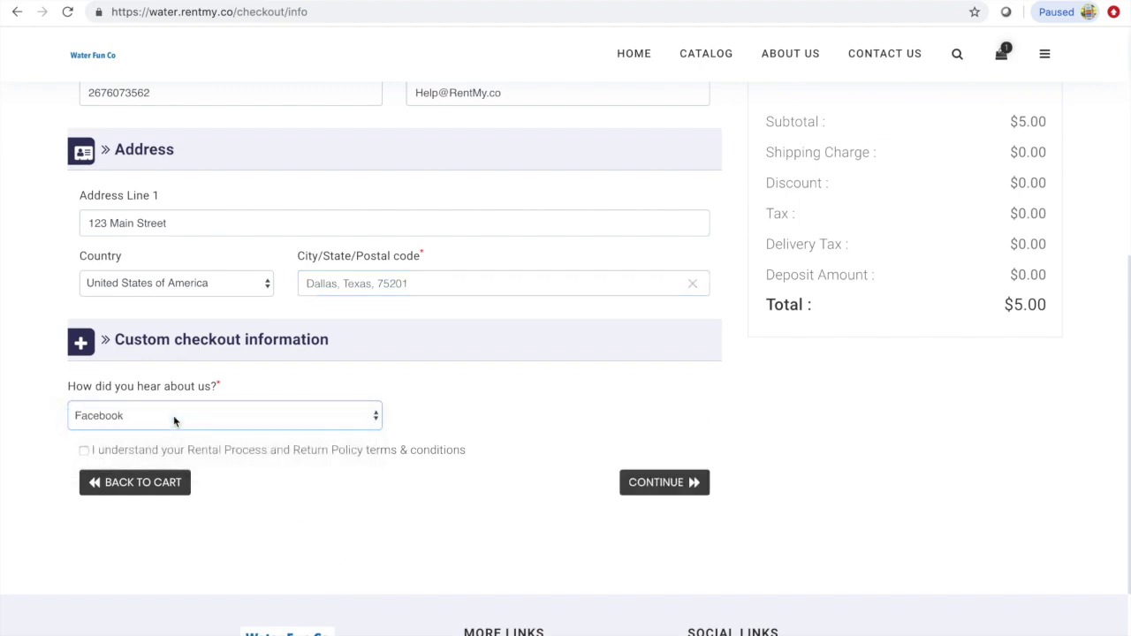
pyautogui.click(84, 451)
pyautogui.click(659, 486)
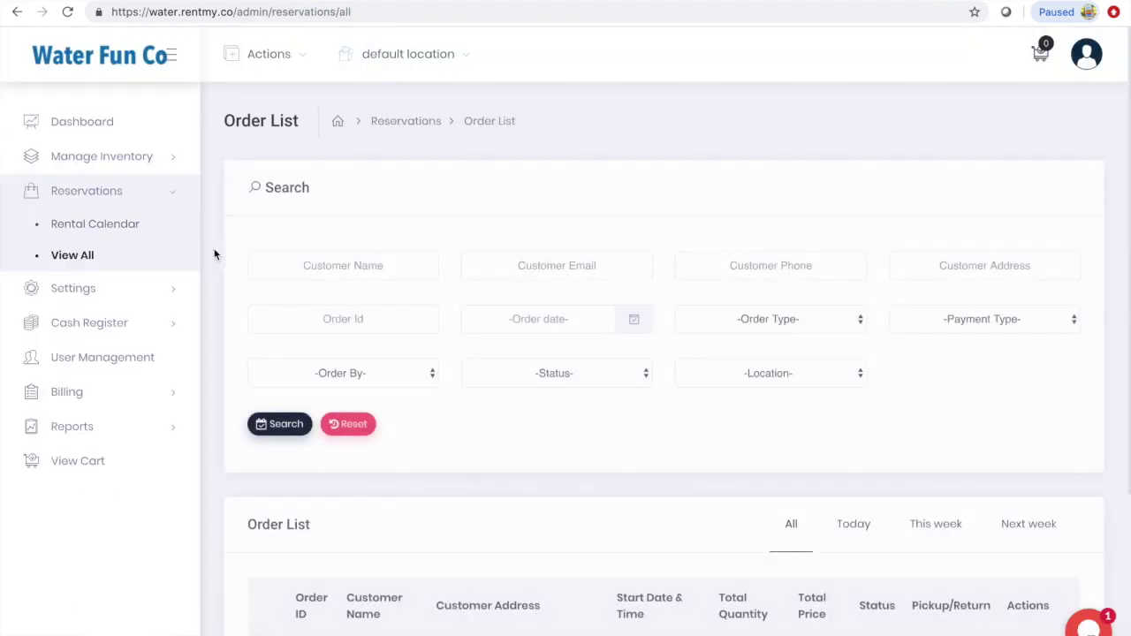
pyautogui.scroll(-3, 215, 253)
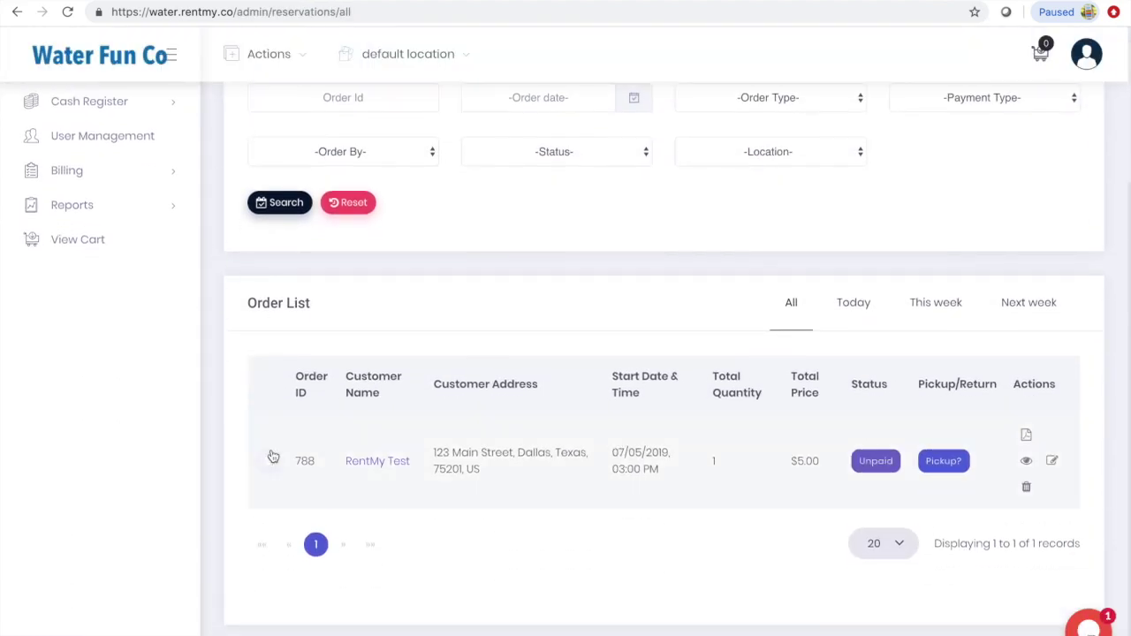
# - View order 788's details, then open its PDF receipt from the order list
pyautogui.scroll(-1, 353, 433)
pyautogui.click(1025, 414)
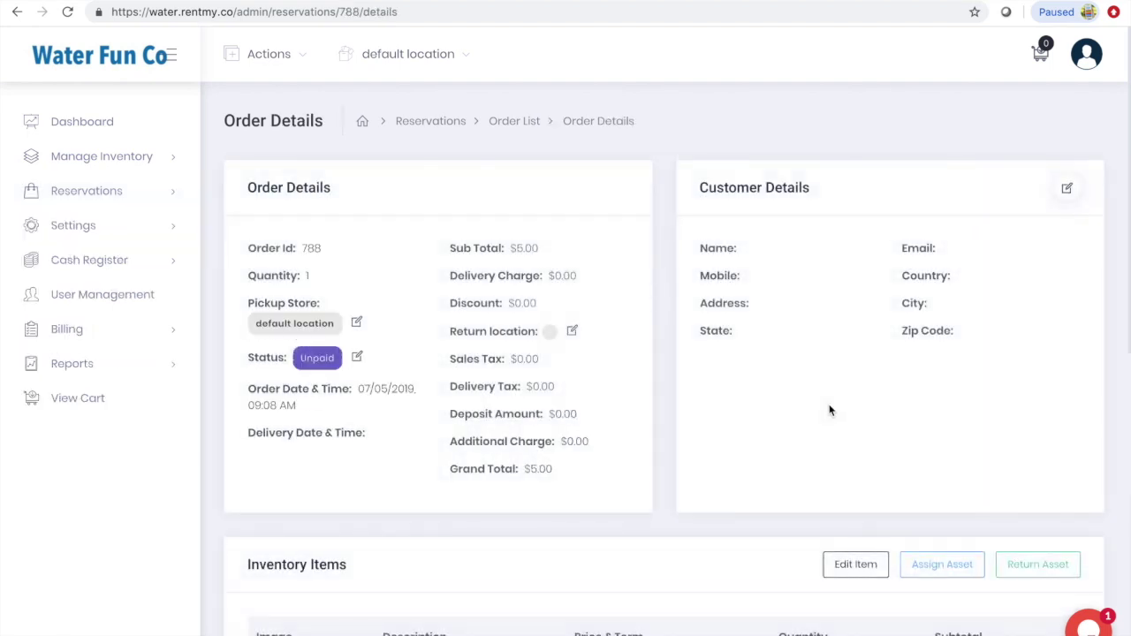
pyautogui.scroll(-1, 829, 410)
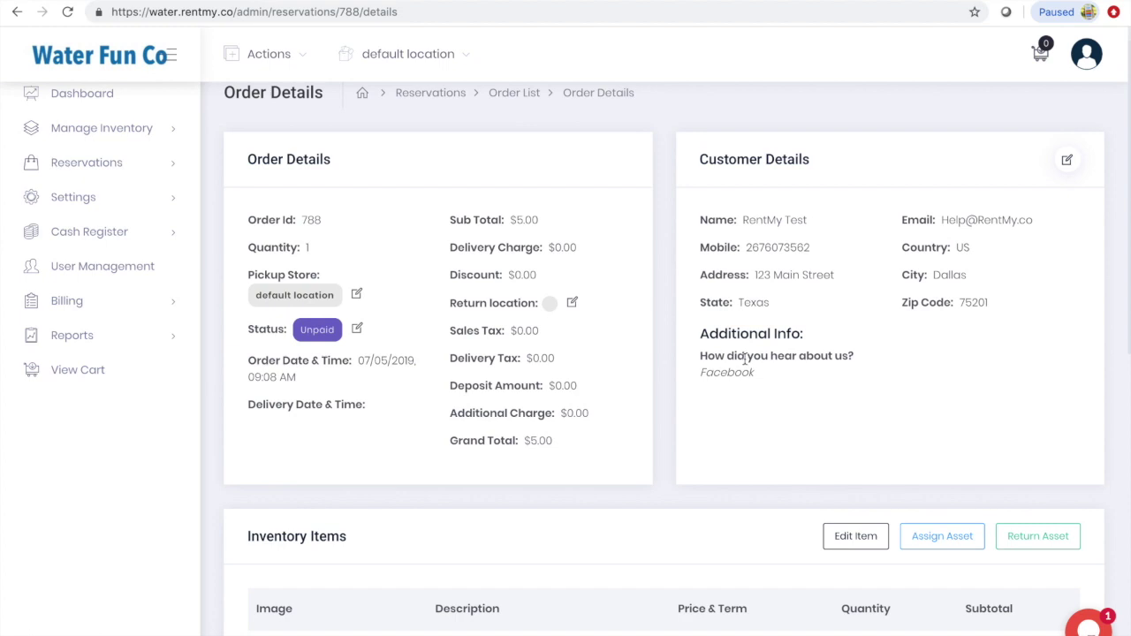
pyautogui.scroll(1, 745, 358)
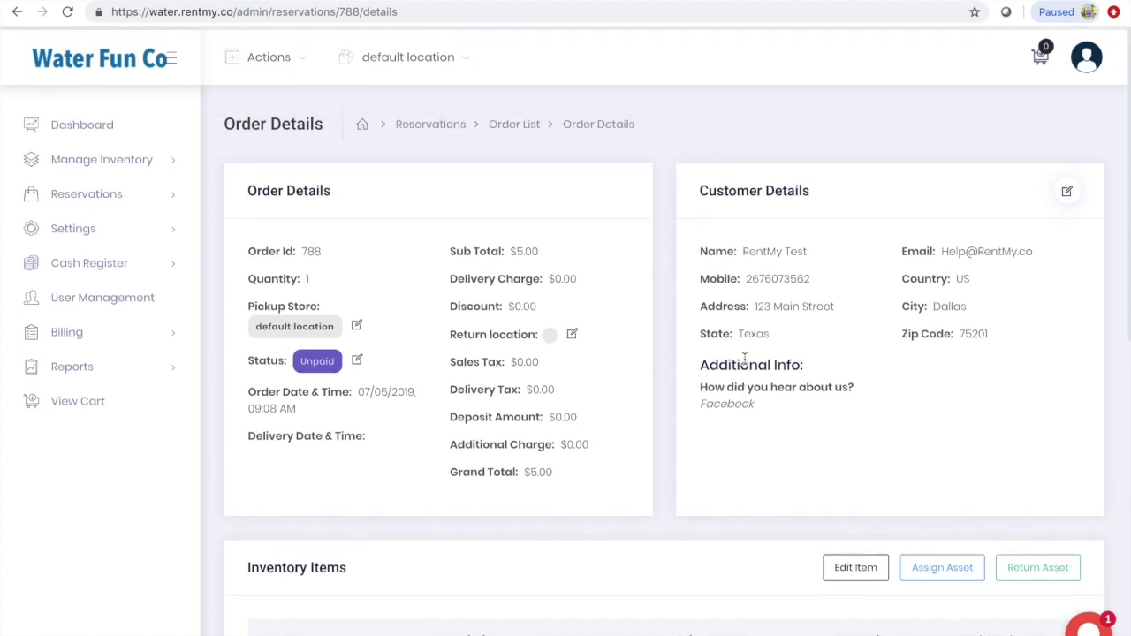
pyautogui.click(17, 12)
pyautogui.scroll(-5, 1022, 475)
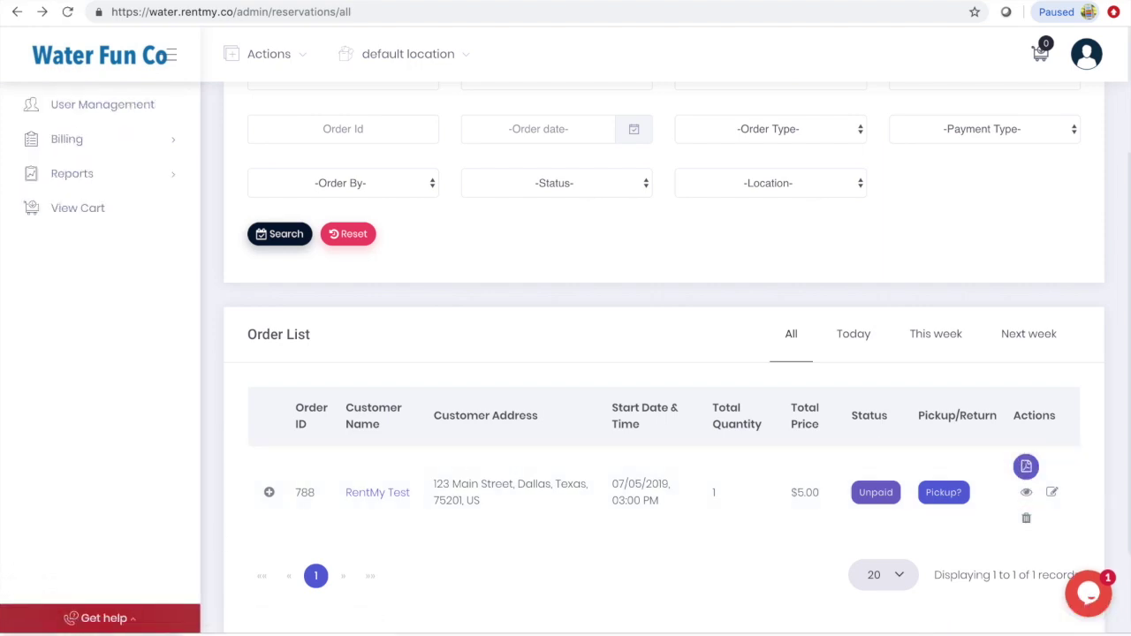
pyautogui.click(1026, 466)
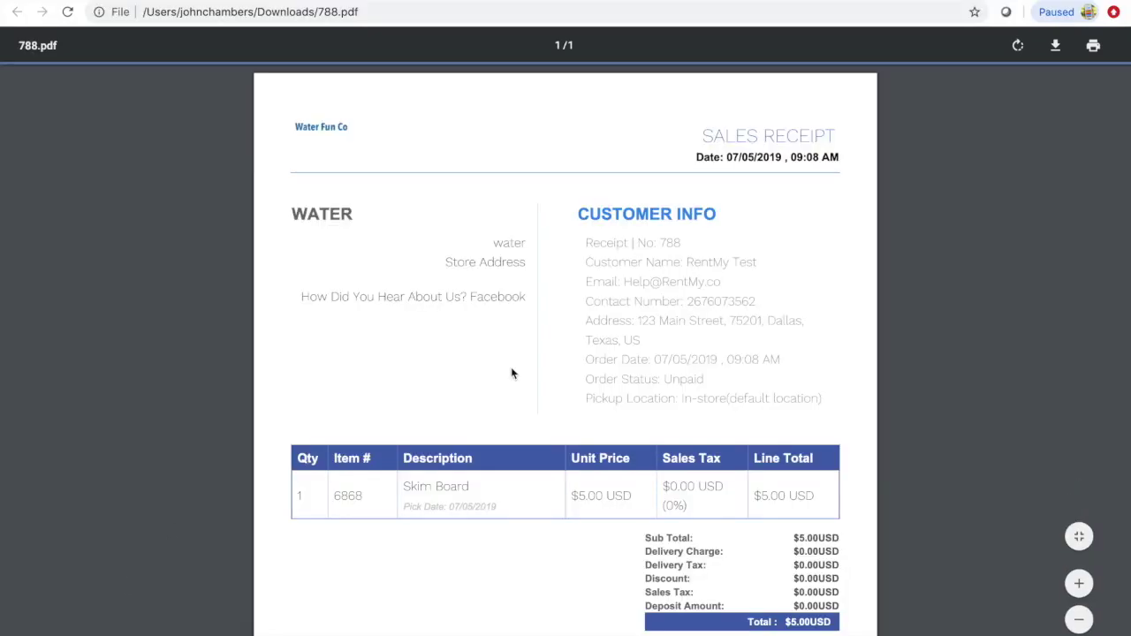